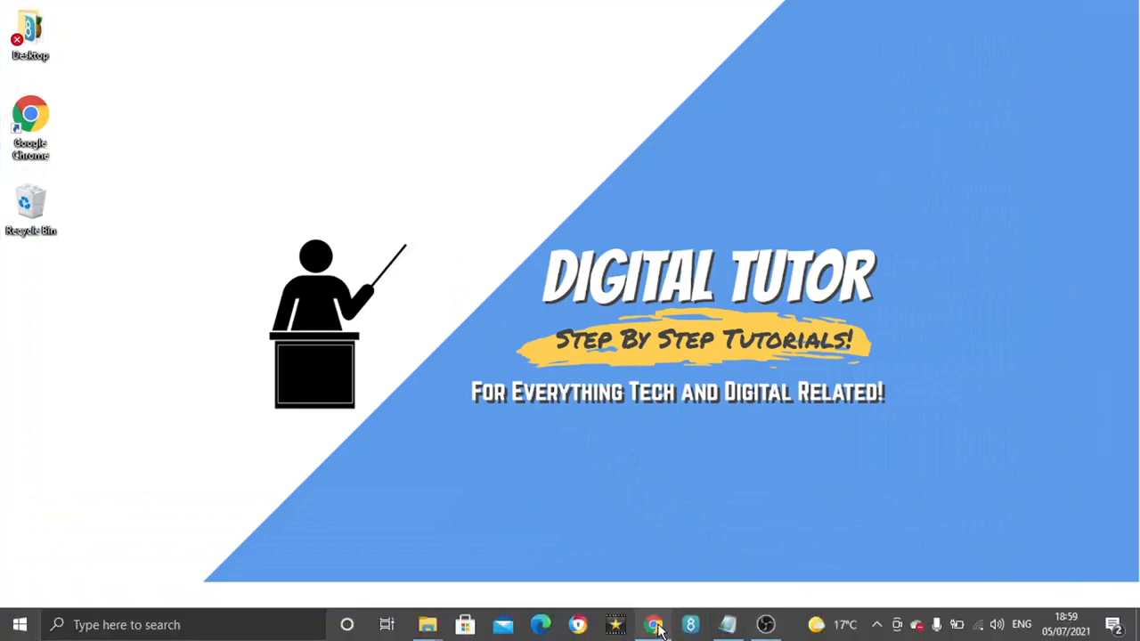
Bring up the Roblox home page in Chrome and go to the account settings page.
{"action": "left_click", "coordinate": [657, 626]}
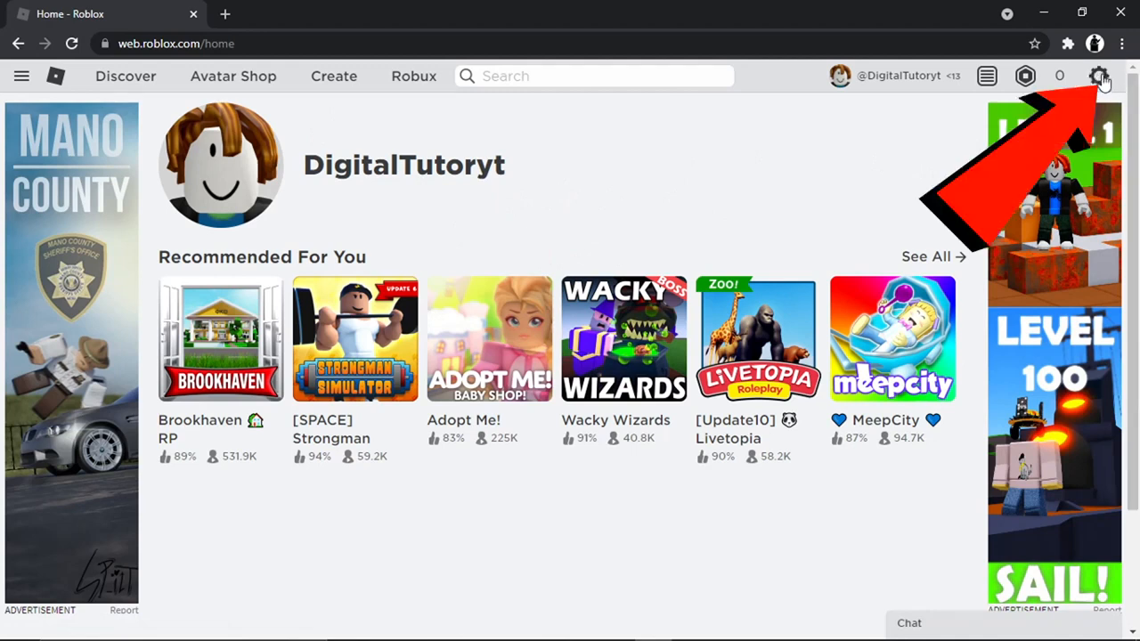
{"action": "left_click", "coordinate": [1102, 80]}
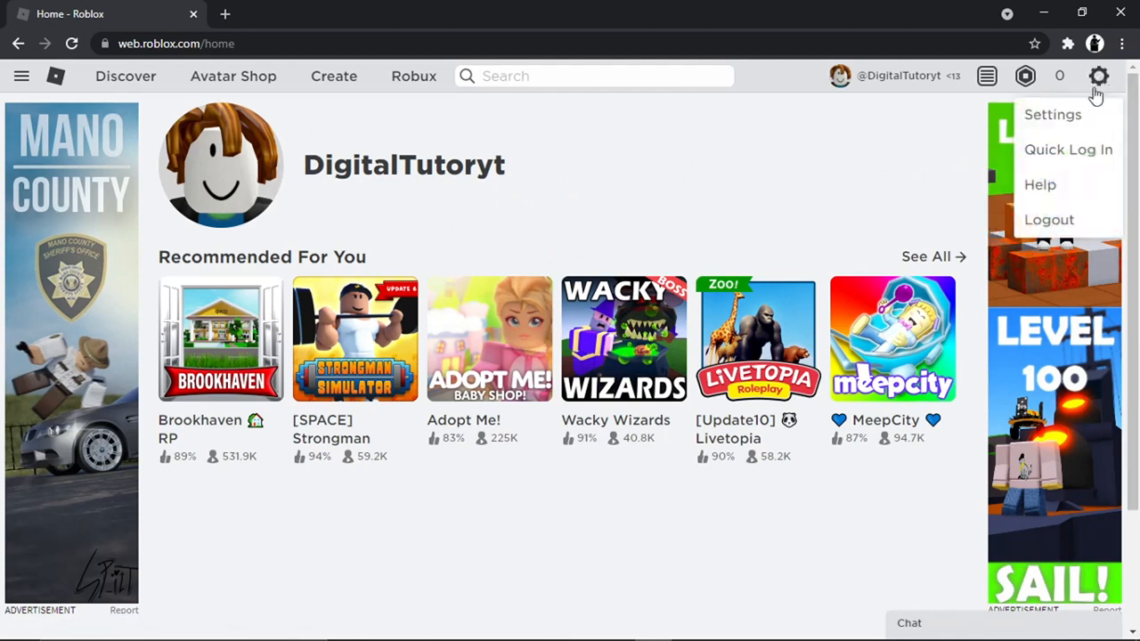
{"action": "left_click", "coordinate": [1060, 114]}
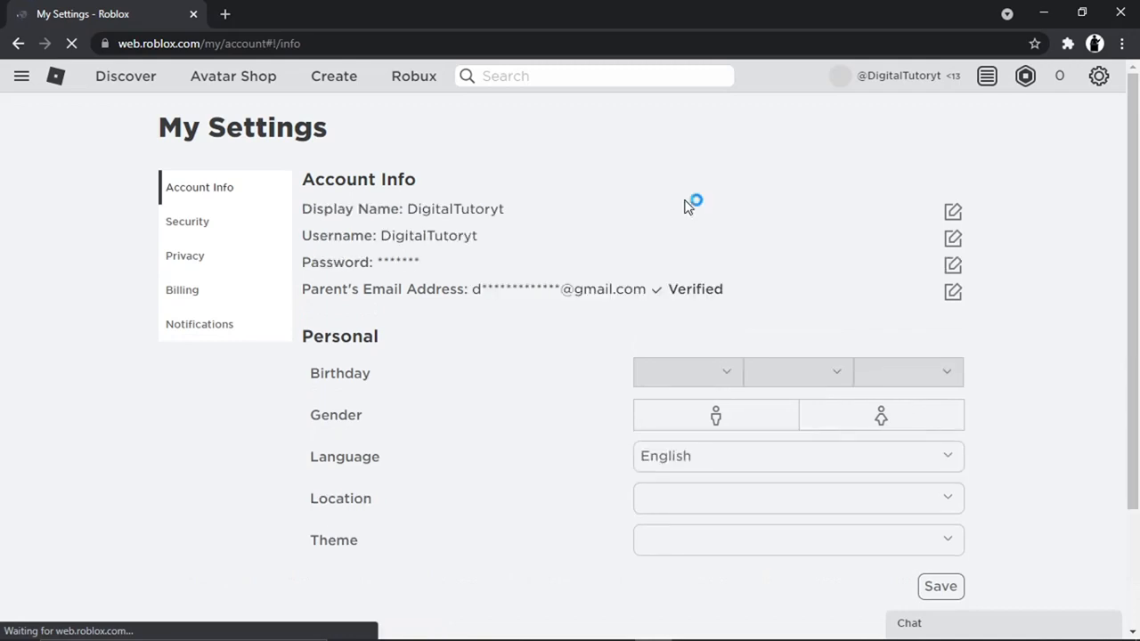
{"action": "scroll", "coordinate": [1134, 310], "scroll_direction": "down", "scroll_amount": 1}
{"action": "scroll", "coordinate": [1133, 310], "scroll_direction": "down", "scroll_amount": 2}
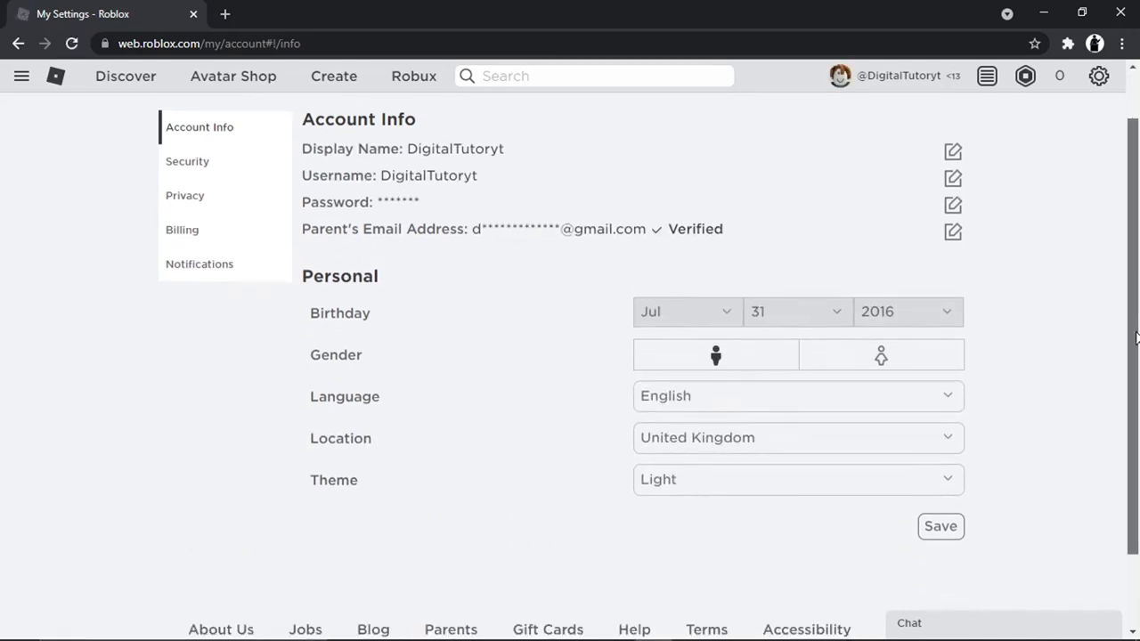
{"action": "scroll", "coordinate": [1134, 310], "scroll_direction": "down", "scroll_amount": 1}
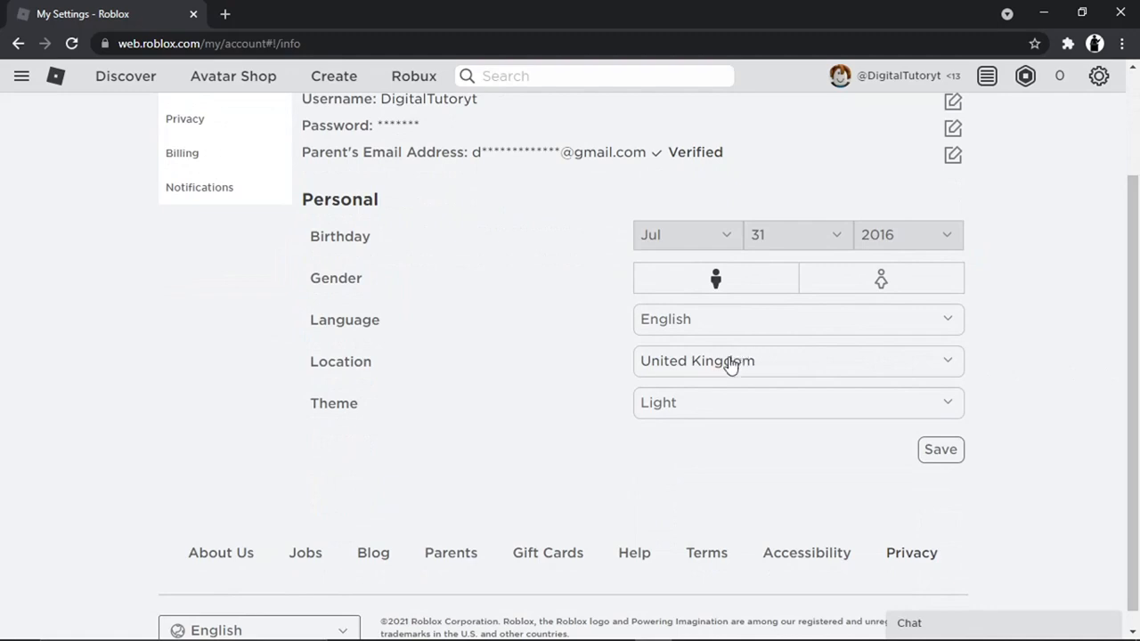
Keep the Location as United Kingdom, save the personal settings and dismiss the confirmation.
{"action": "left_click_drag", "start_coordinate": [303, 366], "coordinate": [423, 381]}
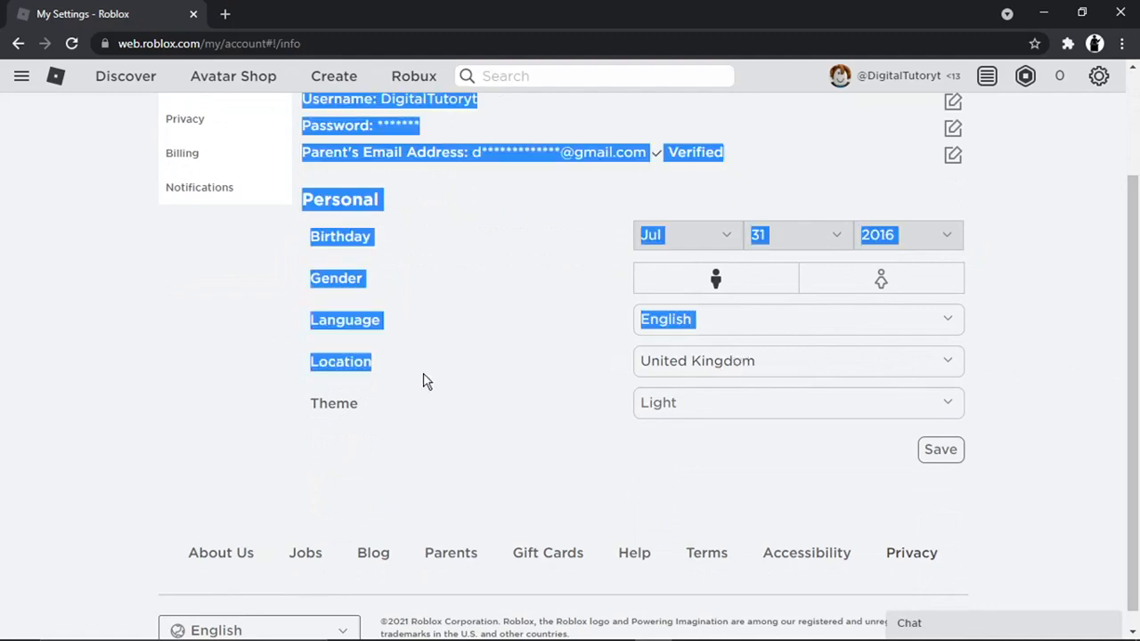
{"action": "left_click", "coordinate": [469, 371]}
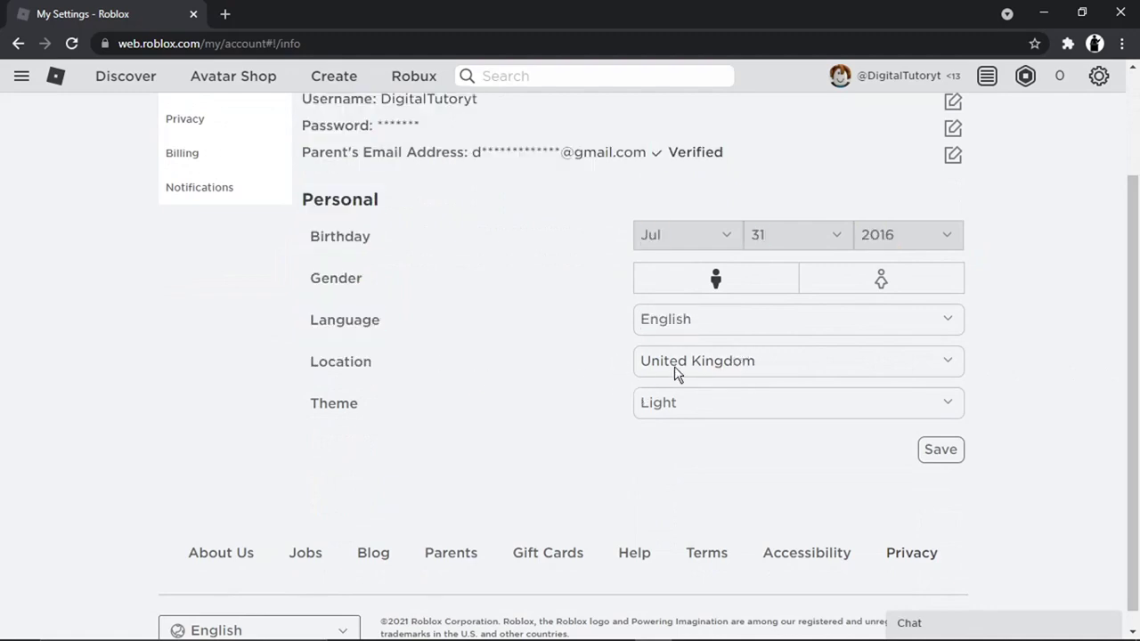
{"action": "left_click", "coordinate": [756, 367]}
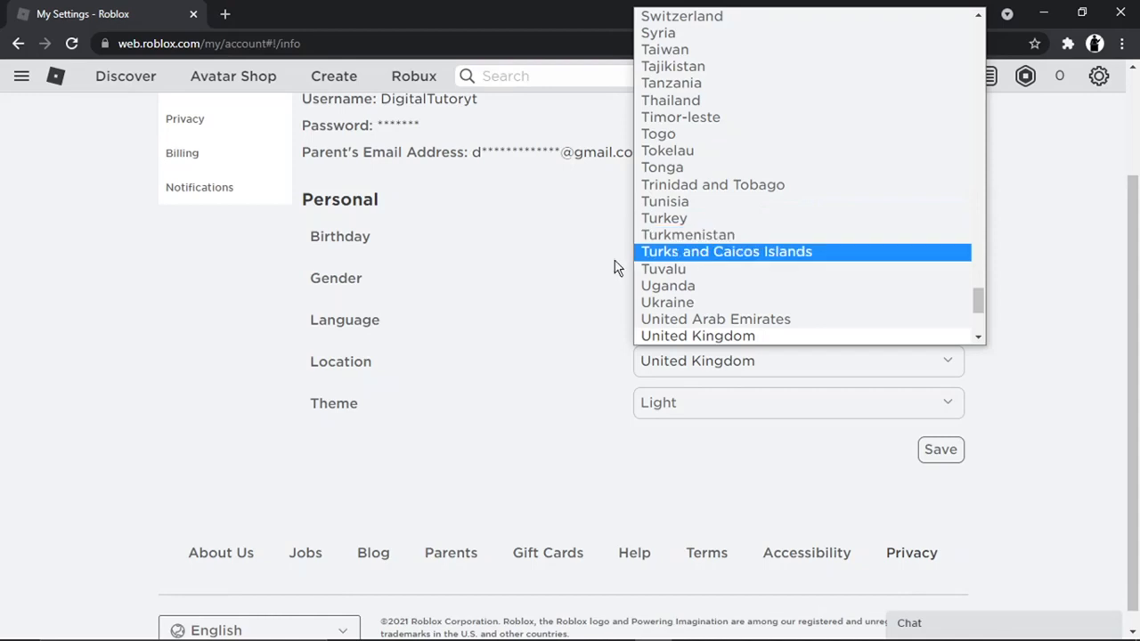
{"action": "left_click", "coordinate": [583, 280]}
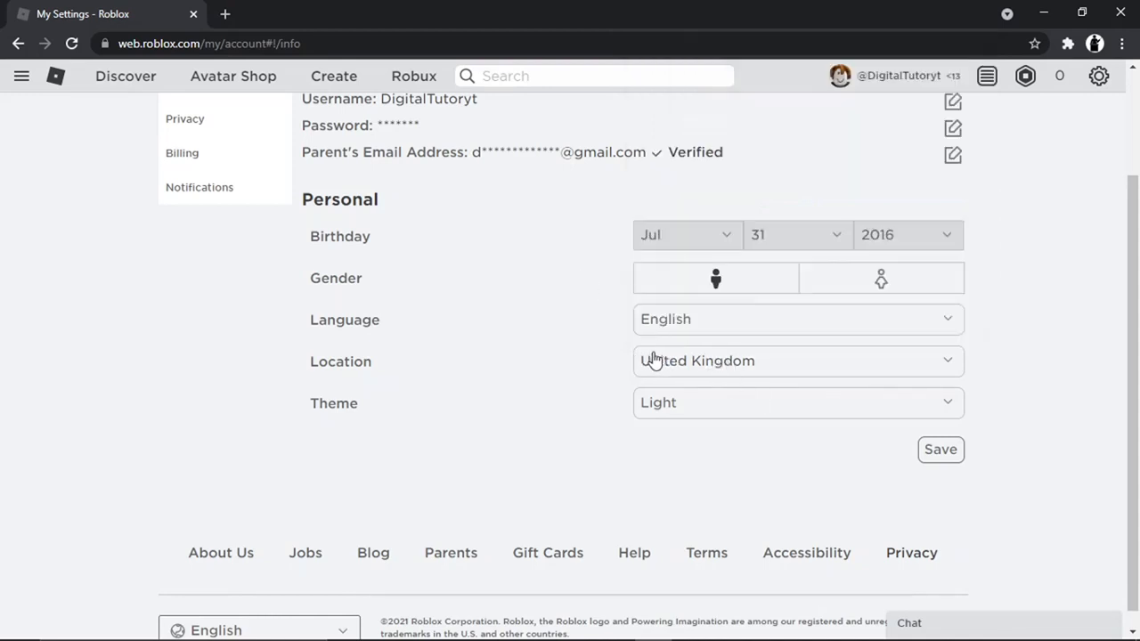
{"action": "left_click", "coordinate": [940, 449]}
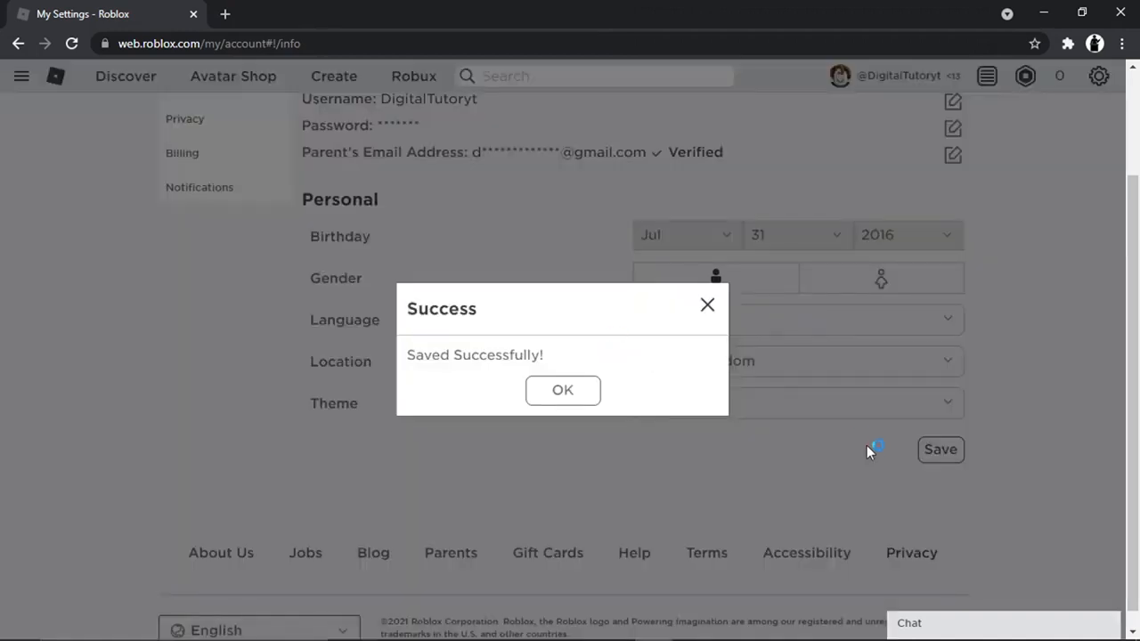
{"action": "left_click", "coordinate": [562, 390]}
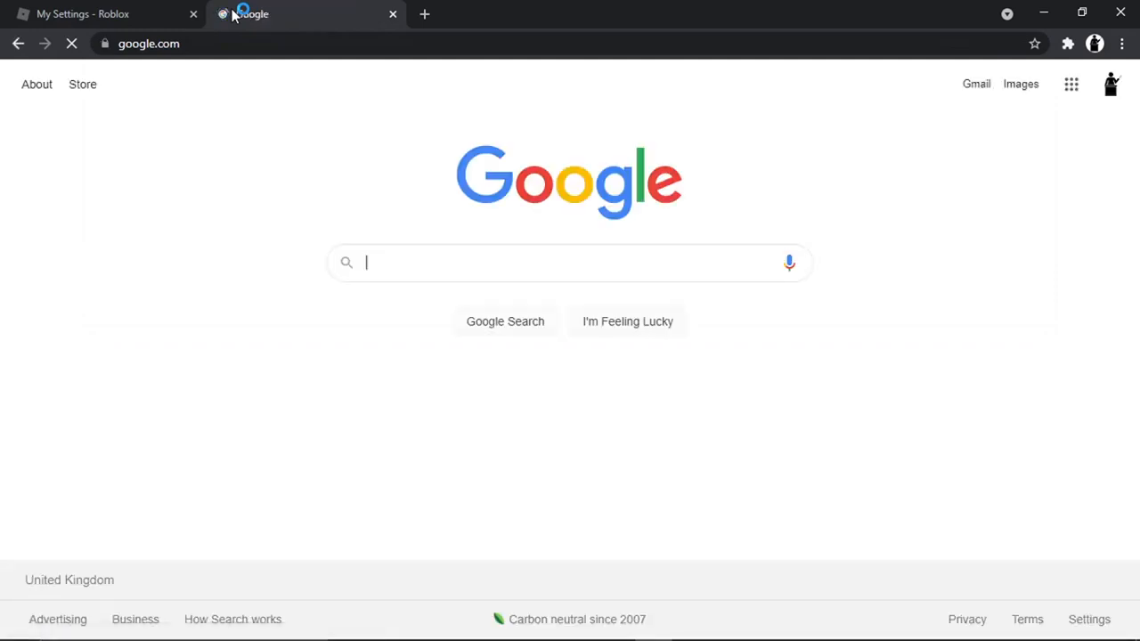
{"action": "type", "text": "roblox ge"}
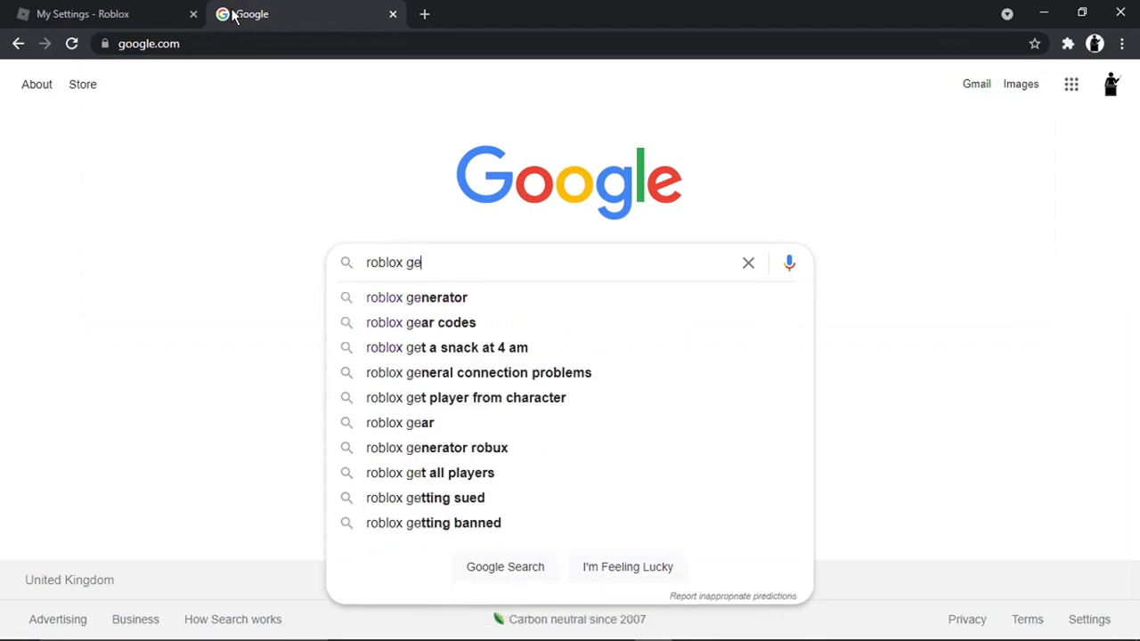
{"action": "type", "text": "neral co"}
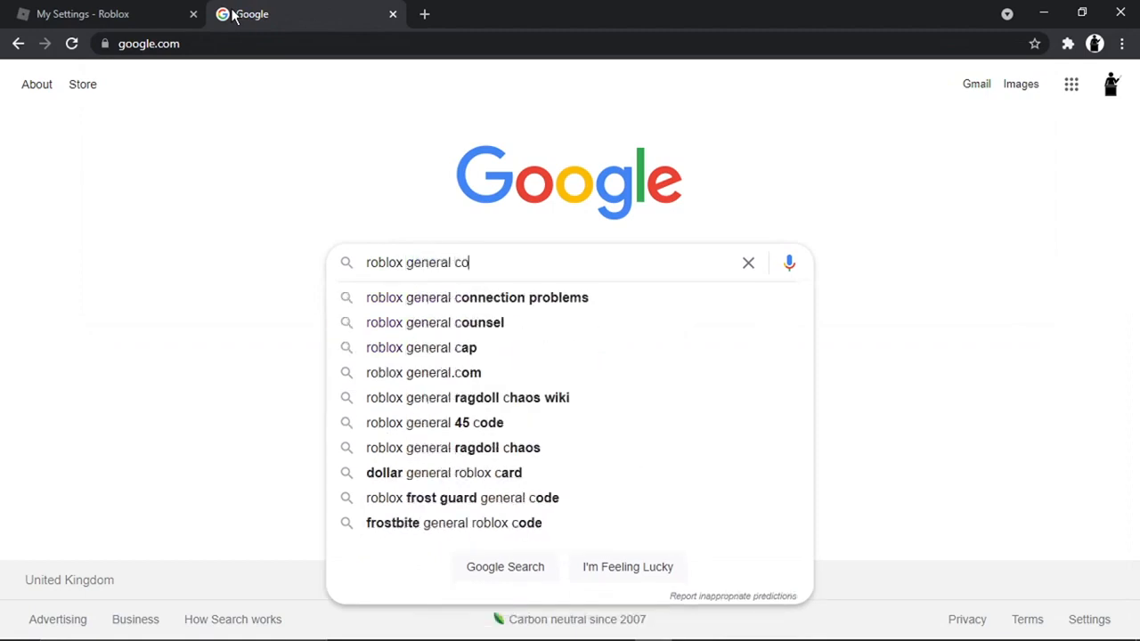
{"action": "type", "text": "nnection"}
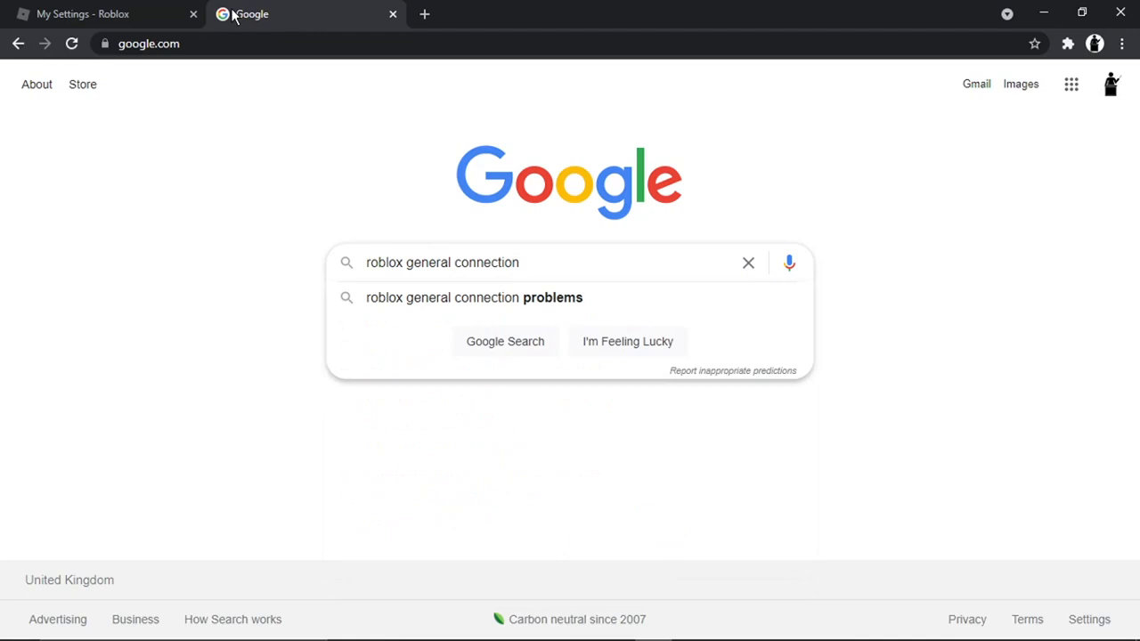
Search Google for 'roblox general connection problems' from the suggestions.
{"action": "left_click", "coordinate": [491, 304]}
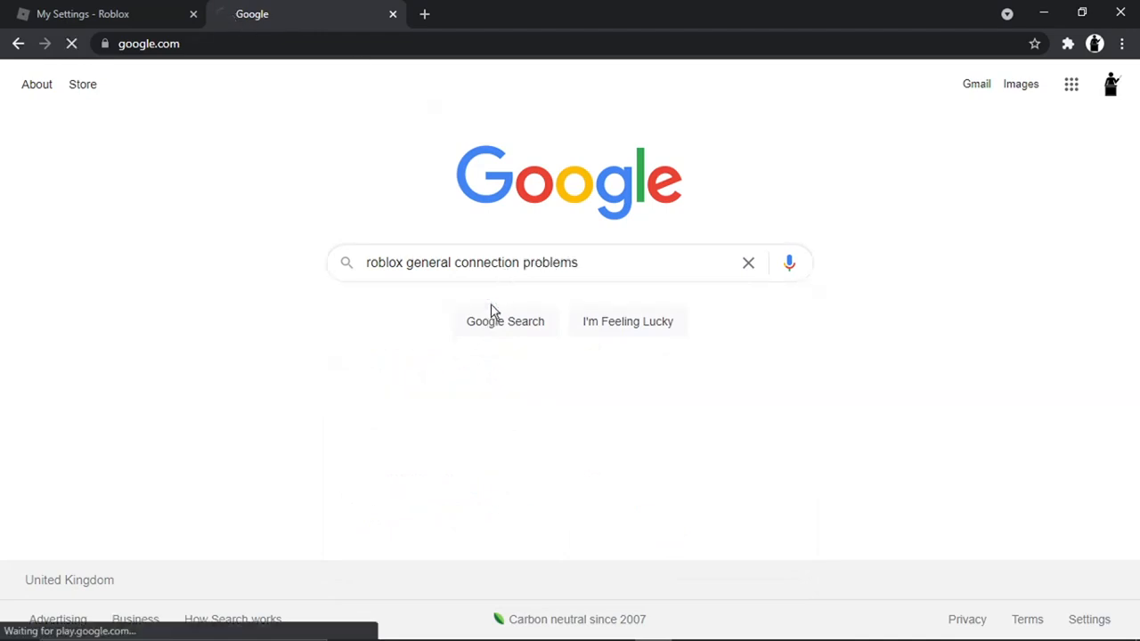
Open the General Connection Problems article and highlight the UDP port range 49152 - 65535.
{"action": "left_click", "coordinate": [319, 245]}
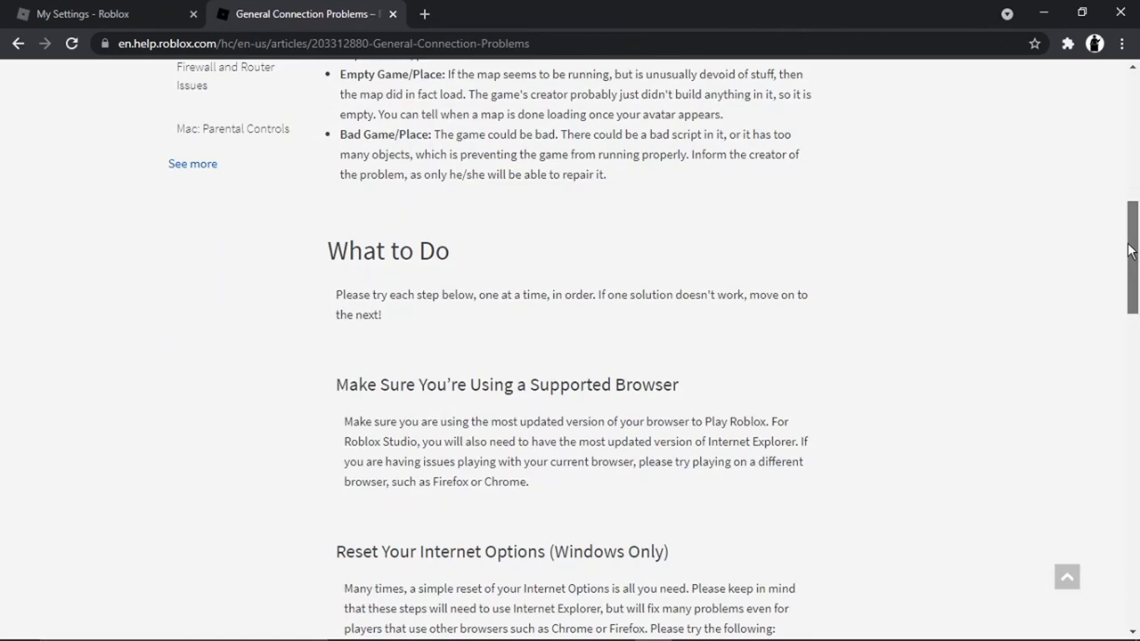
{"action": "left_click_drag", "start_coordinate": [1129, 249], "coordinate": [1131, 437]}
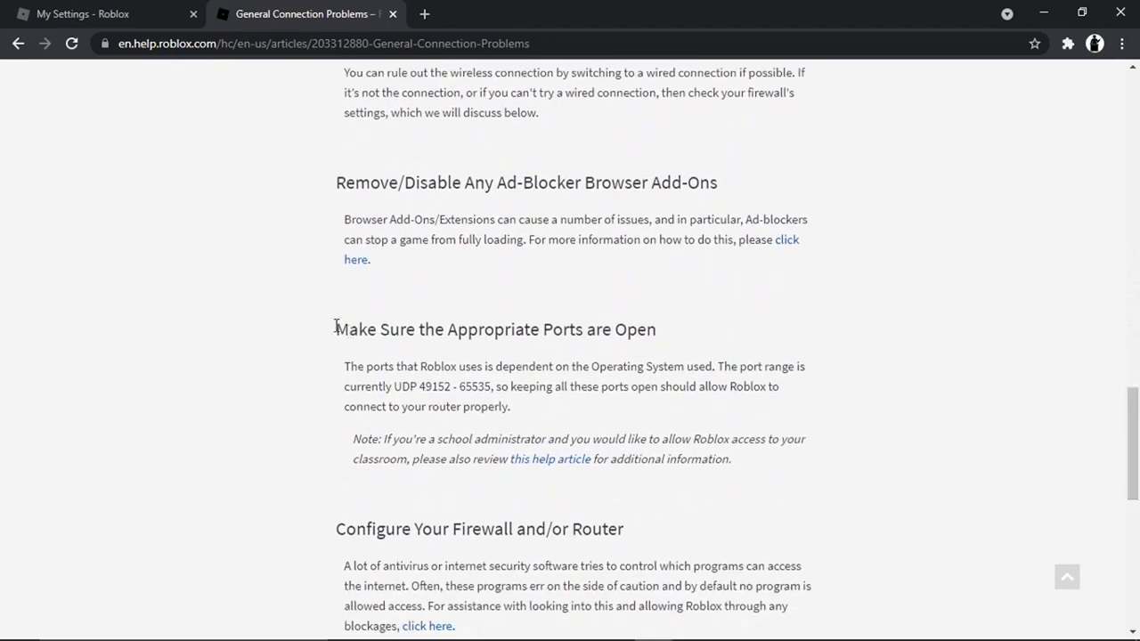
{"action": "left_click_drag", "start_coordinate": [336, 328], "coordinate": [657, 341]}
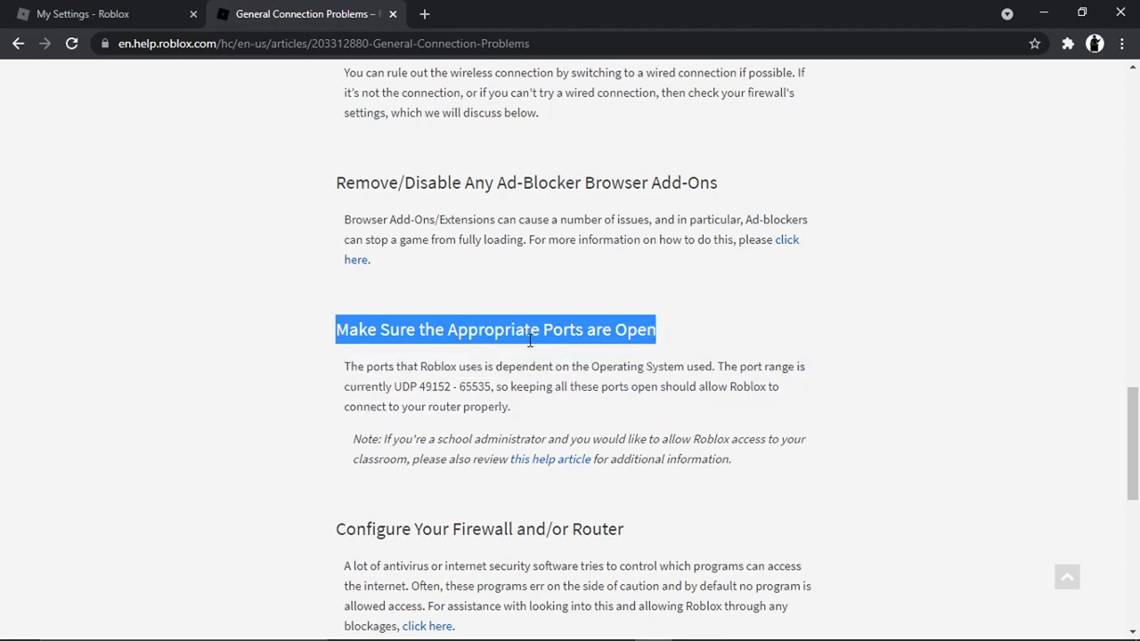
{"action": "double_click", "coordinate": [494, 330]}
{"action": "left_click", "coordinate": [420, 365]}
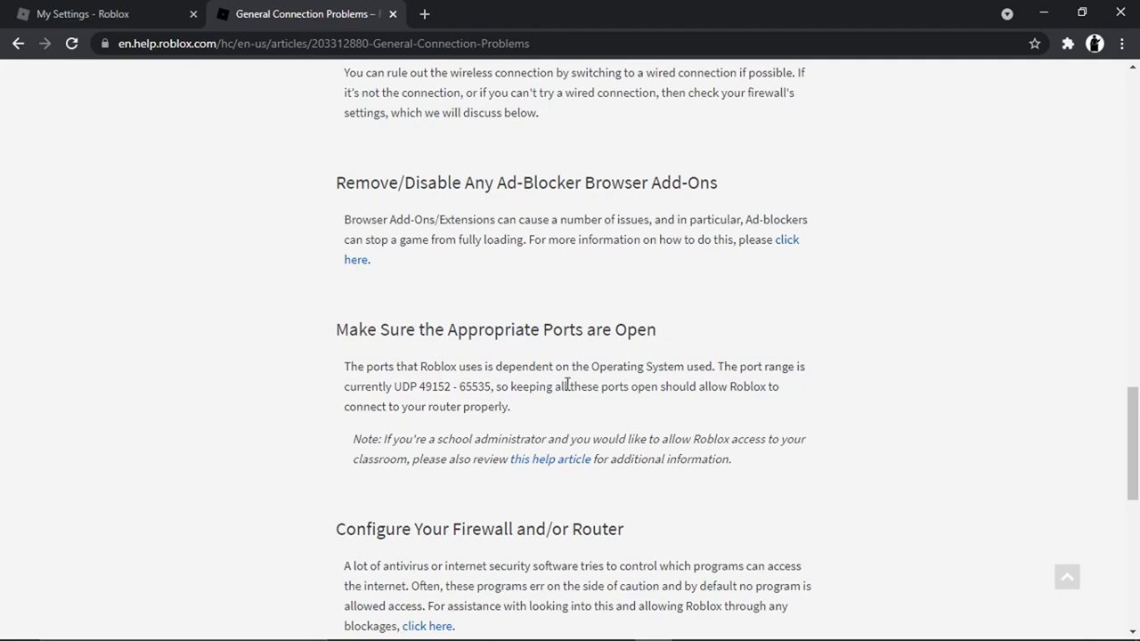
{"action": "left_click_drag", "start_coordinate": [420, 386], "coordinate": [490, 386]}
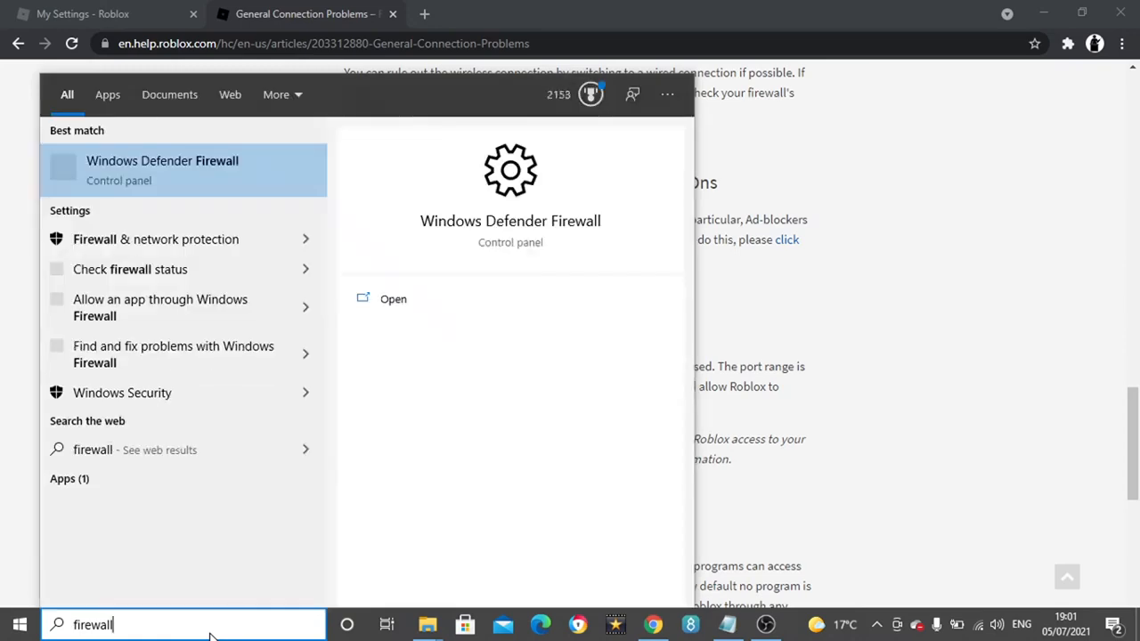
Launch Windows Defender Firewall, enter Advanced settings and show the Inbound Rules list.
{"action": "left_click", "coordinate": [140, 174]}
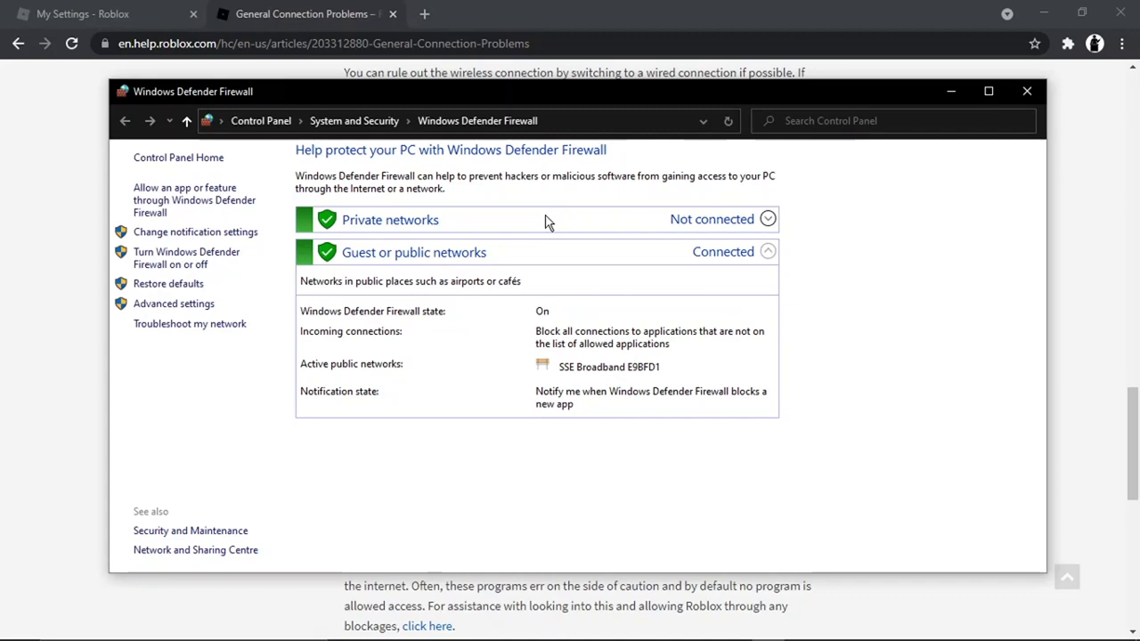
{"action": "left_click", "coordinate": [192, 303]}
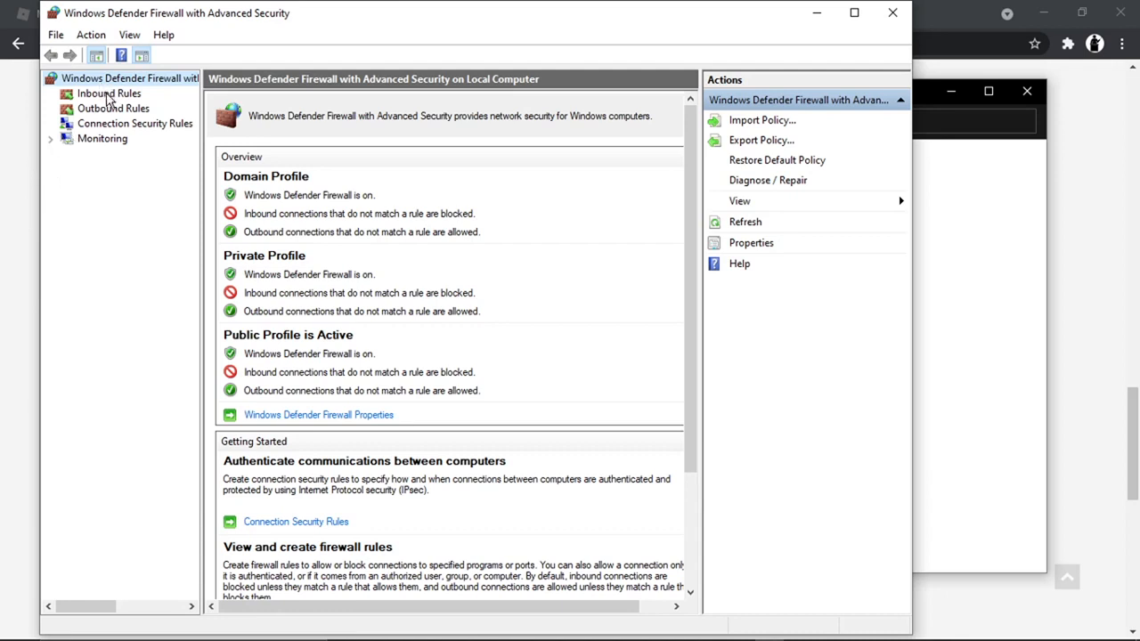
{"action": "left_click", "coordinate": [109, 93]}
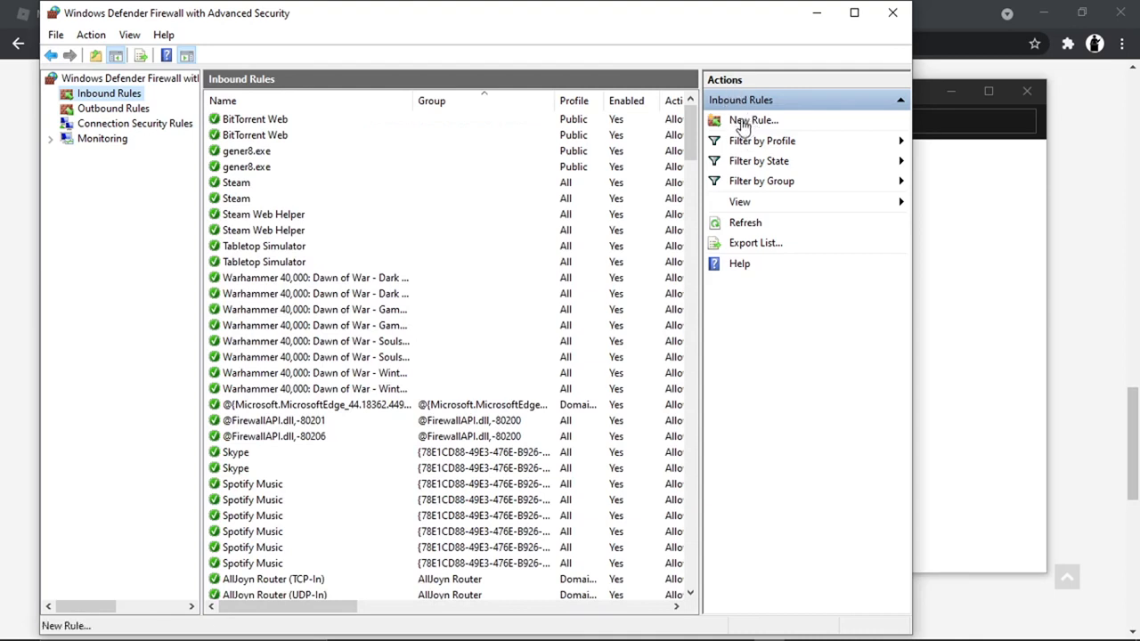
Start a new inbound Port rule, reach Protocol and Ports, then bring the Roblox article forward.
{"action": "left_click", "coordinate": [746, 123]}
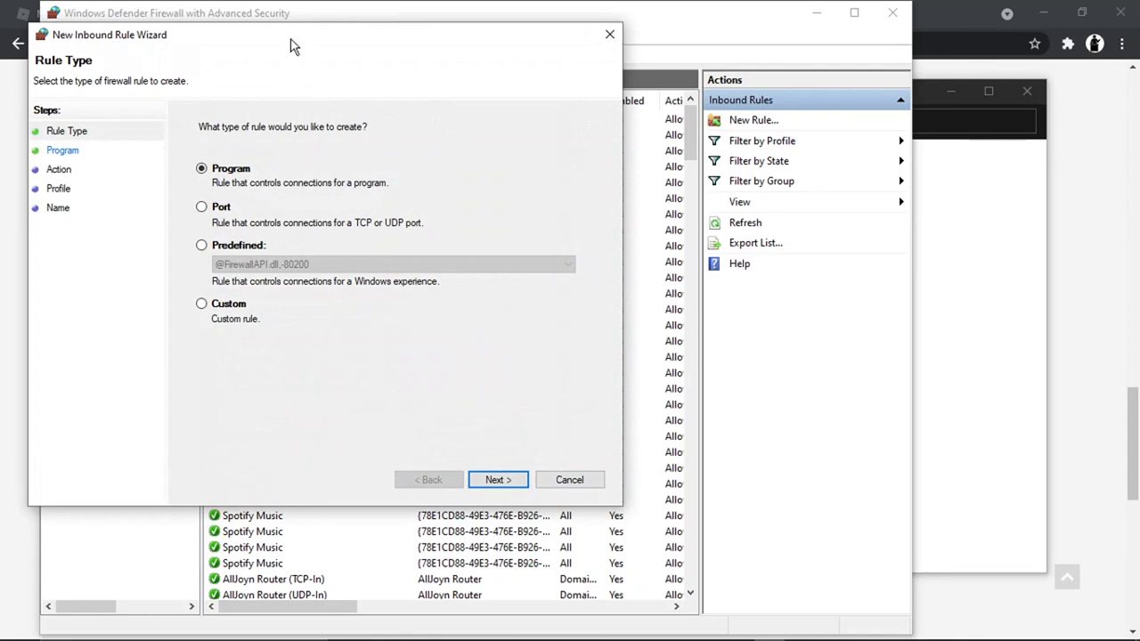
{"action": "left_click_drag", "start_coordinate": [294, 45], "coordinate": [423, 98]}
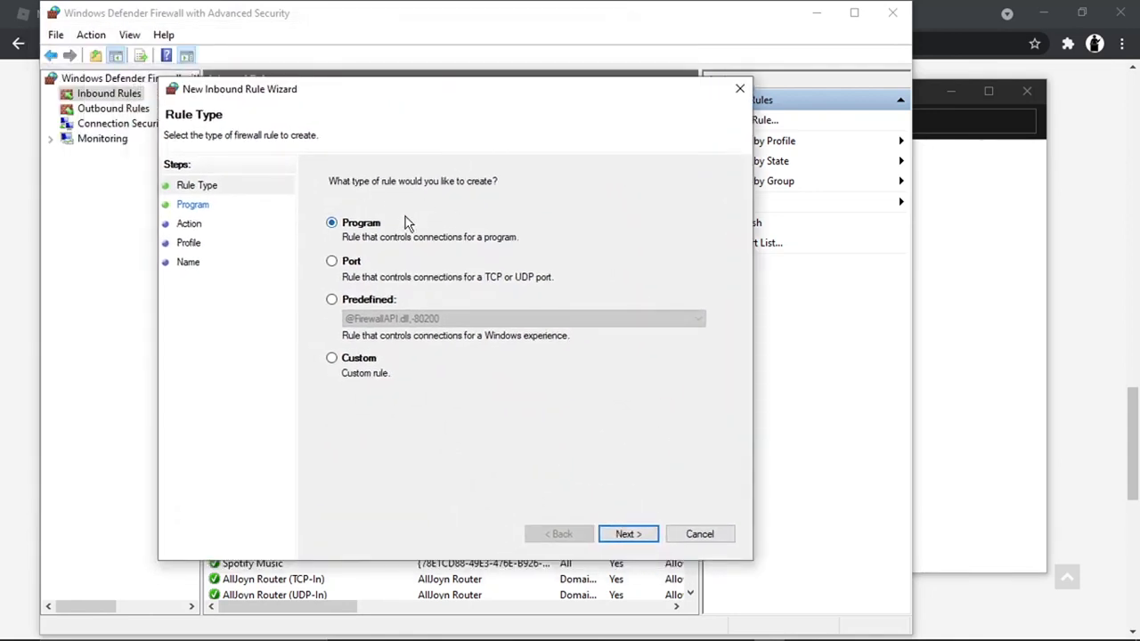
{"action": "left_click", "coordinate": [332, 262]}
{"action": "left_click", "coordinate": [641, 536]}
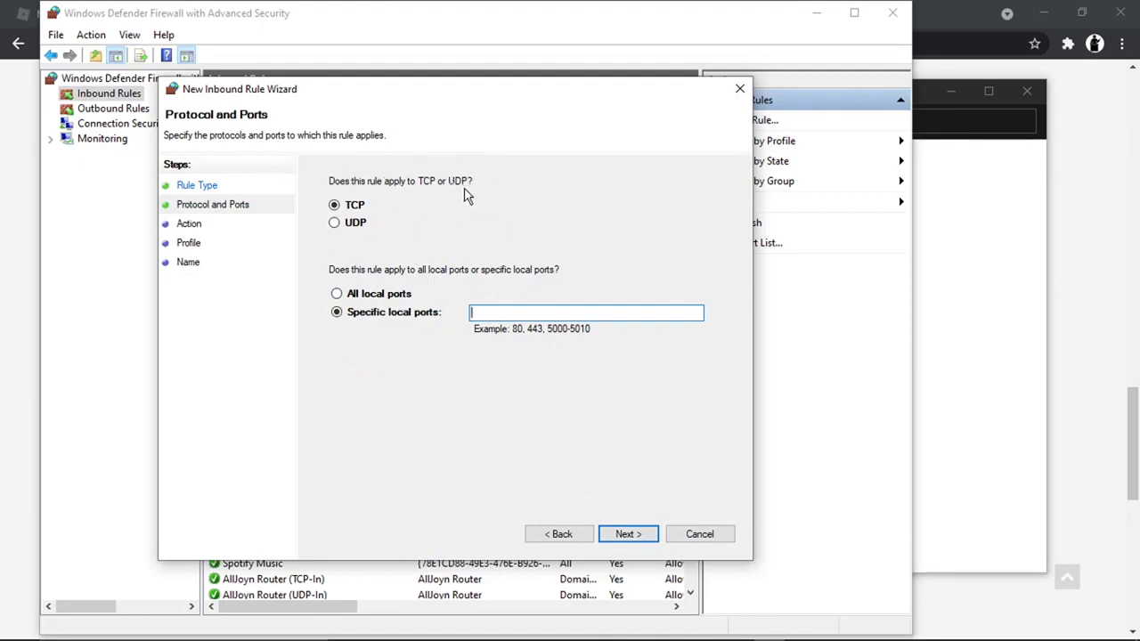
{"action": "left_click", "coordinate": [1100, 393]}
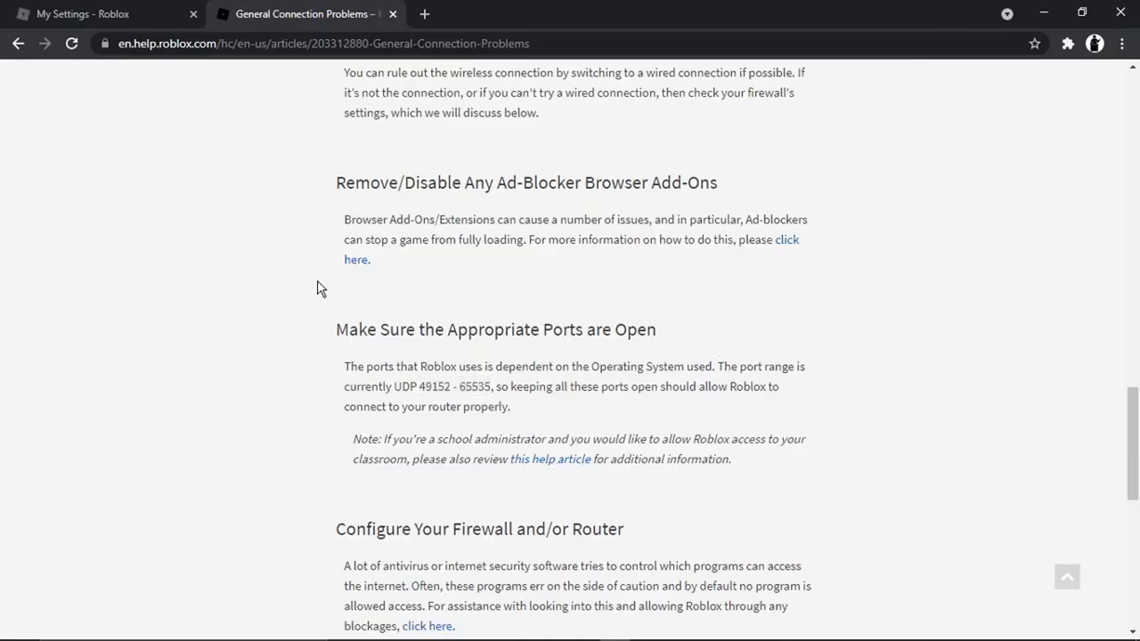
Select the port range 49152 - 65535 in the article and copy it.
{"action": "left_click_drag", "start_coordinate": [394, 387], "coordinate": [412, 388]}
{"action": "left_click", "coordinate": [415, 386]}
{"action": "left_click_drag", "start_coordinate": [420, 386], "coordinate": [493, 386]}
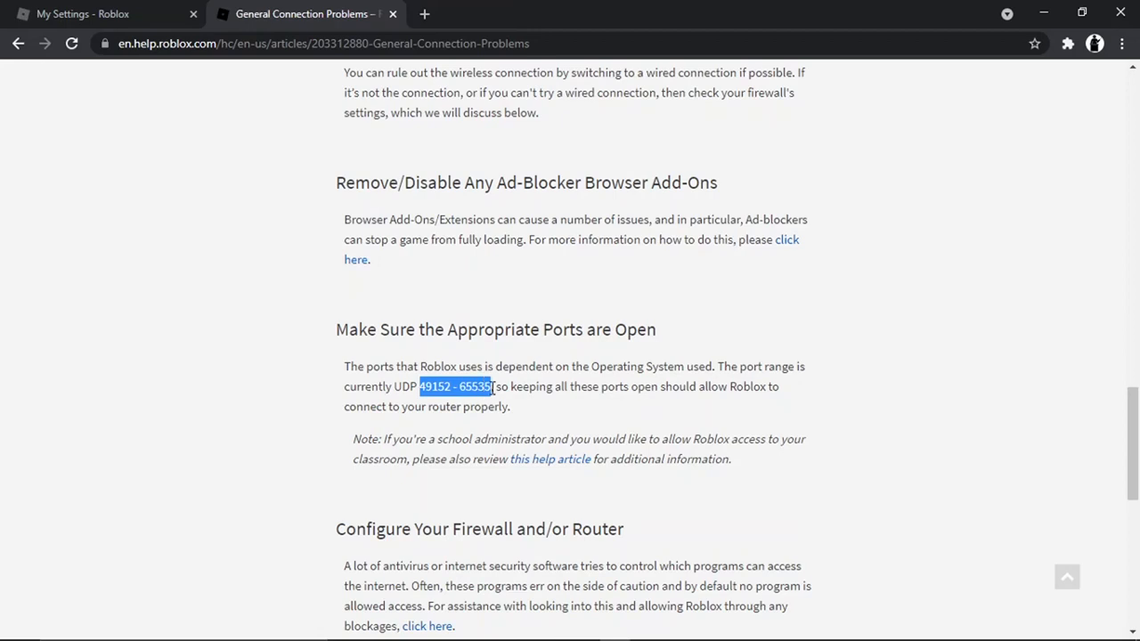
{"action": "right_click", "coordinate": [454, 387]}
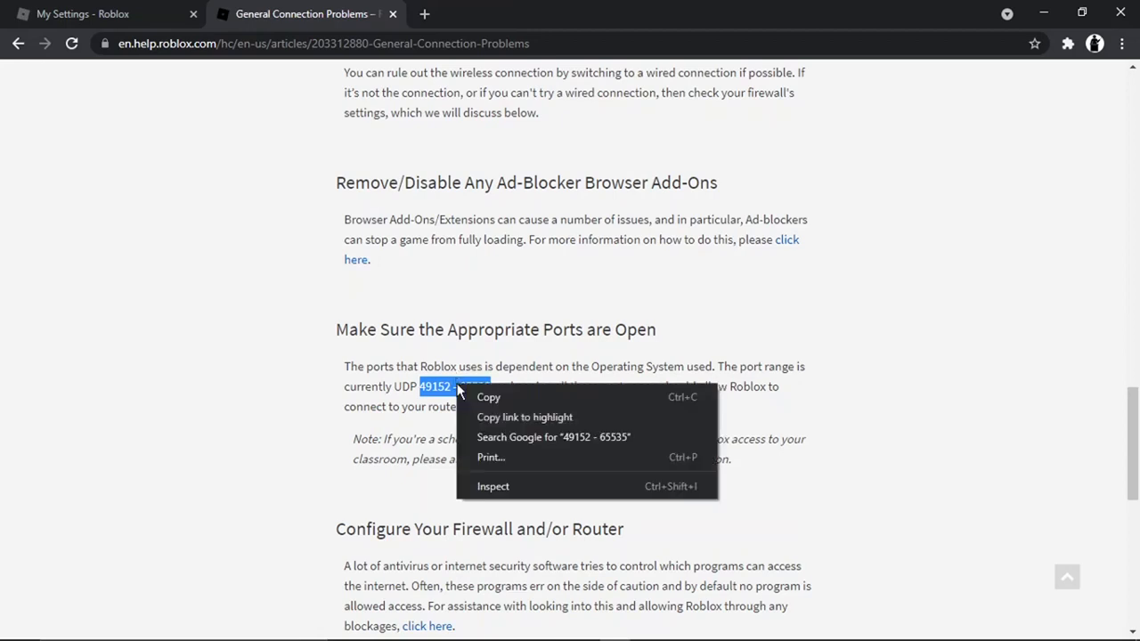
{"action": "left_click", "coordinate": [485, 392]}
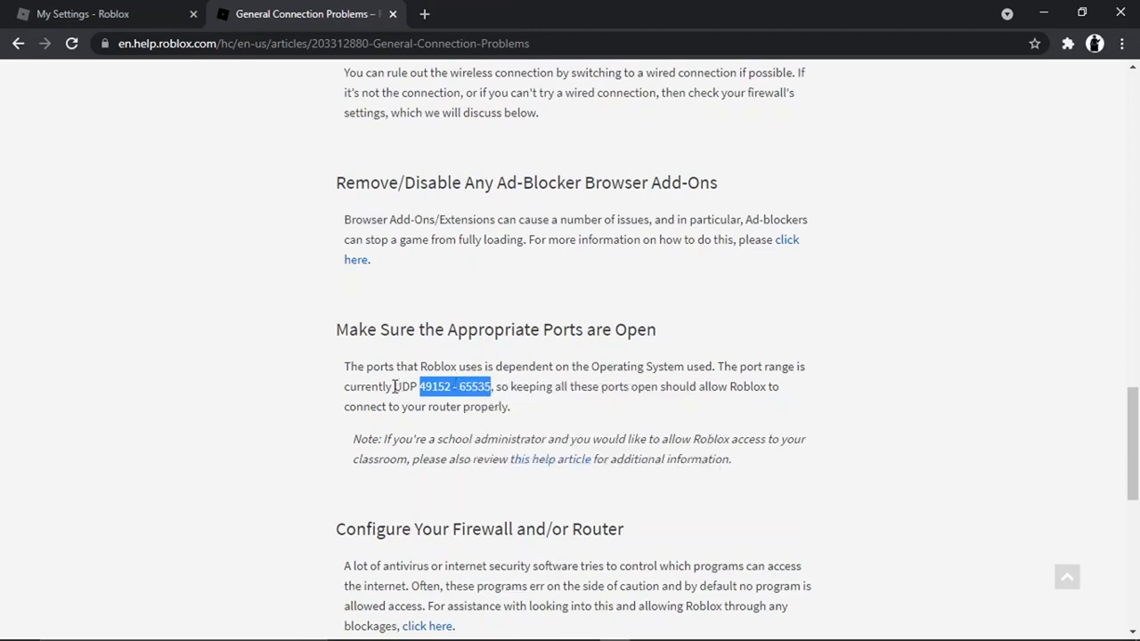
{"action": "mouse_move", "coordinate": [753, 632]}
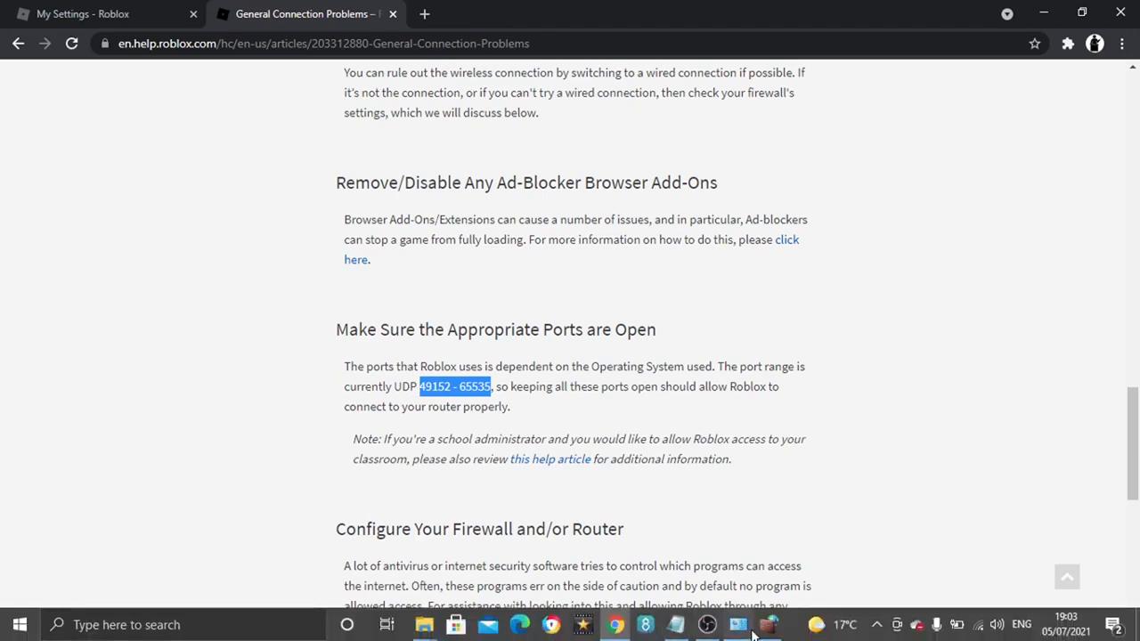
{"action": "left_click", "coordinate": [739, 624]}
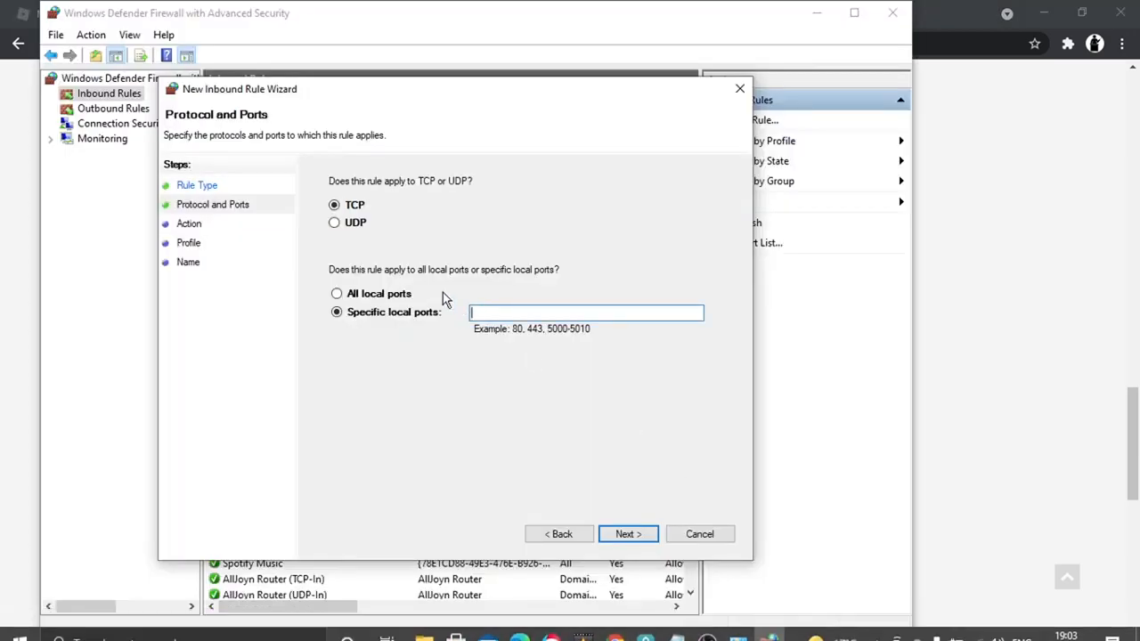
{"action": "left_click", "coordinate": [334, 223]}
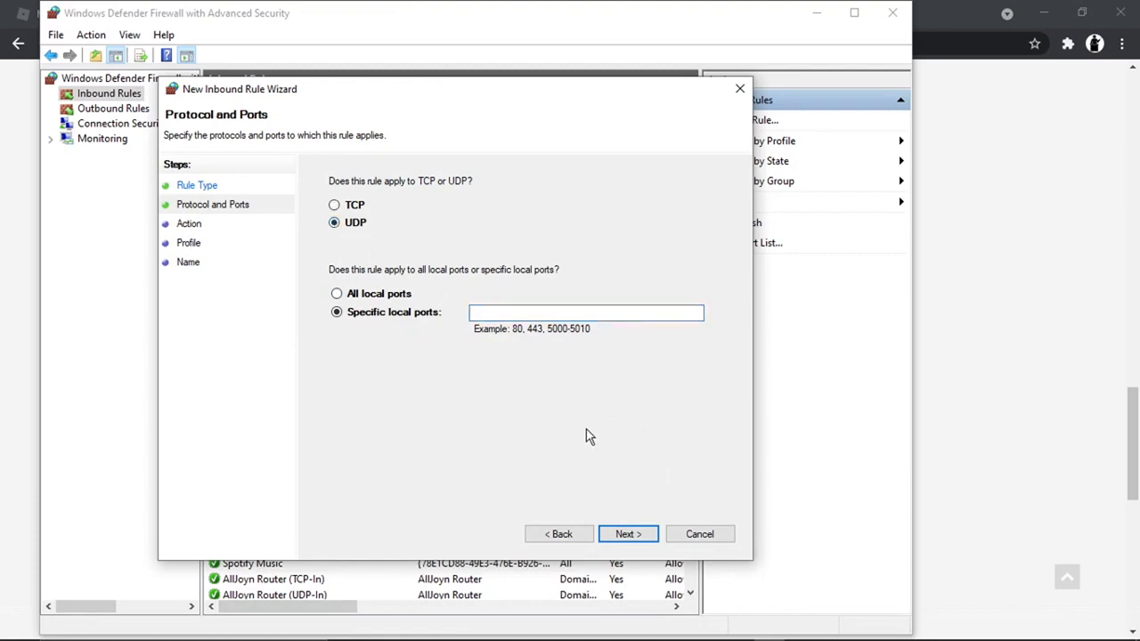
{"action": "left_click", "coordinate": [530, 313]}
{"action": "type", "text": "49152 - 65535"}
{"action": "key", "text": "BackSpace"}
{"action": "key", "text": "BackSpace"}
{"action": "key", "text": "BackSpace"}
{"action": "double_click", "coordinate": [502, 312]}
{"action": "triple_click", "coordinate": [502, 312]}
{"action": "left_click", "coordinate": [505, 312]}
Keep 'Allow the connection' and all Domain/Private/Public profiles, advancing to the Name step.
{"action": "left_click", "coordinate": [627, 534]}
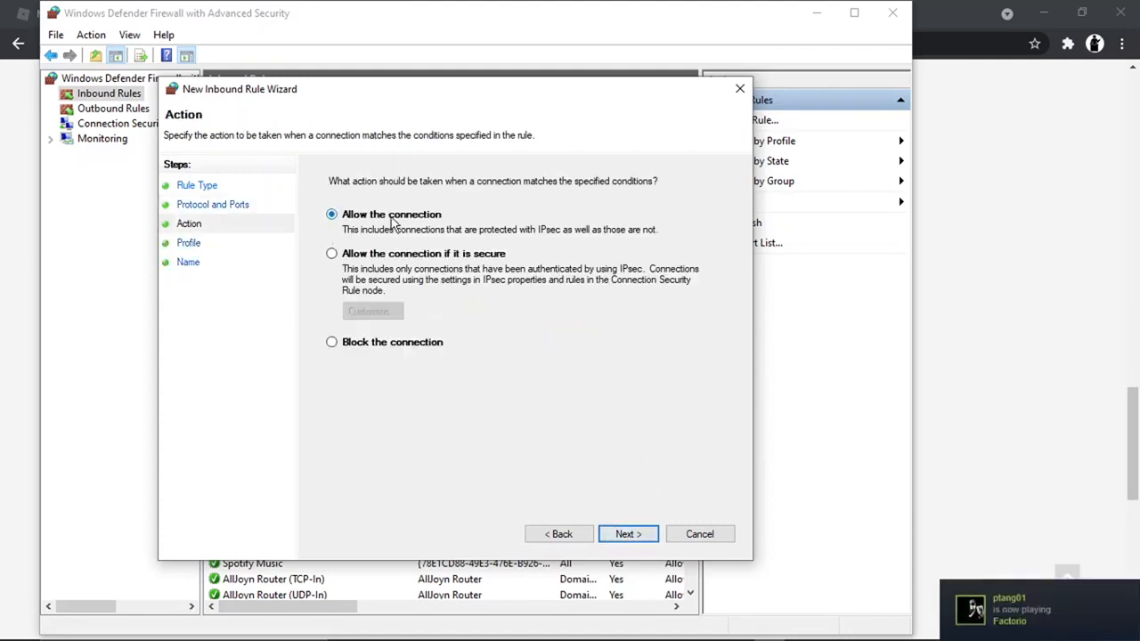
{"action": "left_click", "coordinate": [634, 534]}
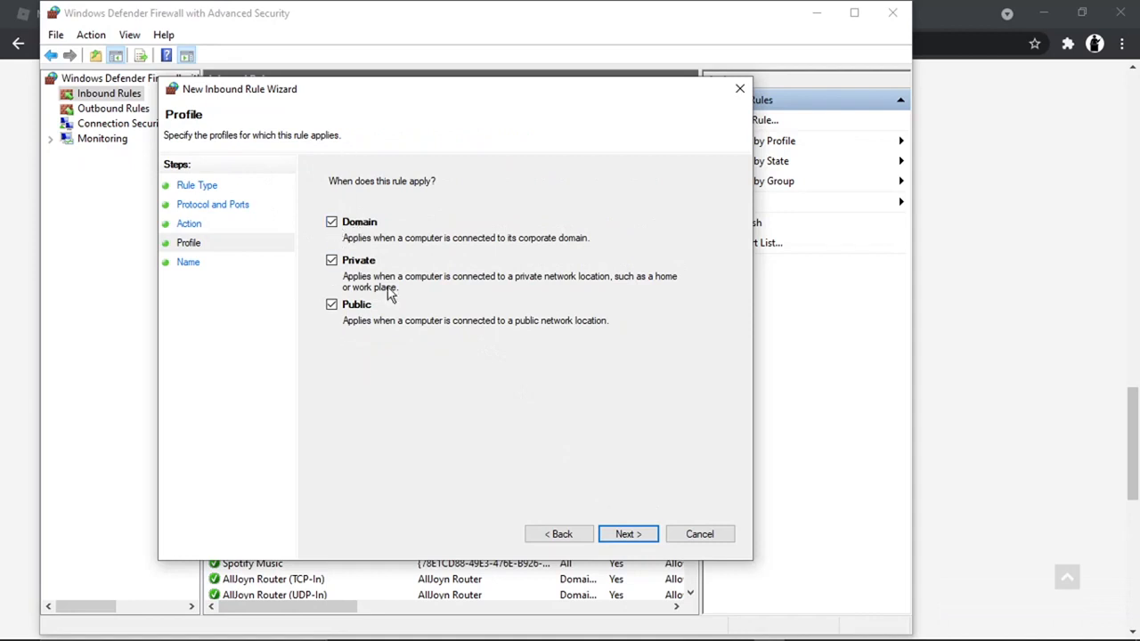
{"action": "left_click", "coordinate": [627, 534]}
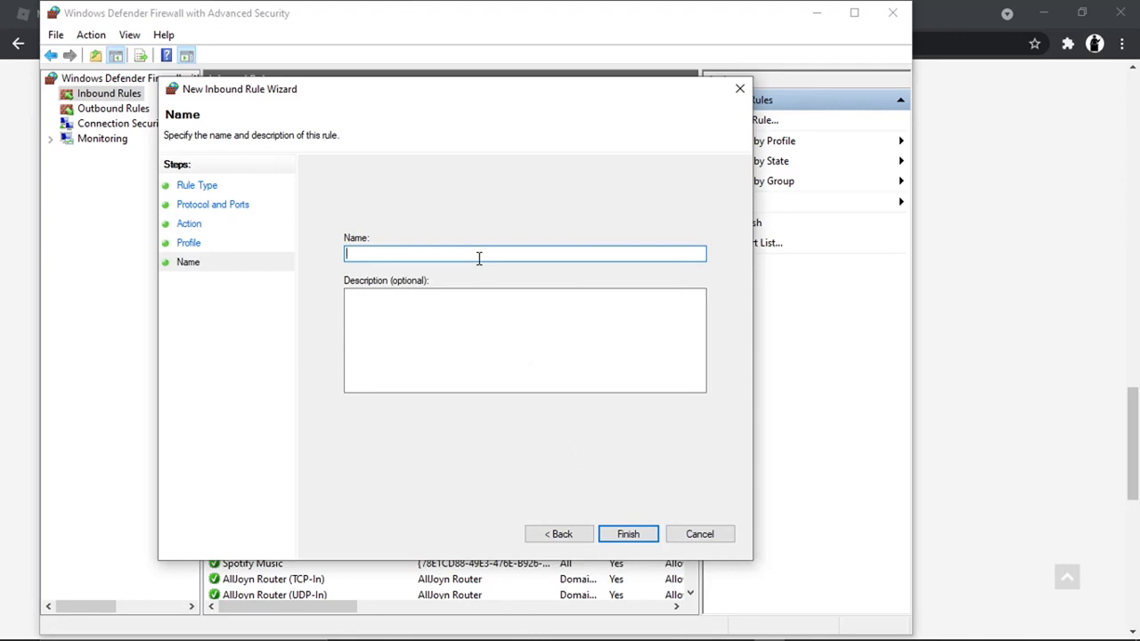
{"action": "type", "text": "R"}
{"action": "type", "text": "oblox "}
{"action": "type", "text": "High "}
{"action": "type", "text": "P"}
{"action": "type", "text": "n"}
Enter the rule name 'Roblox High Ping', fixing the typo, and move to the description box.
{"action": "key", "text": "BackSpace"}
{"action": "type", "text": "ng"}
{"action": "left_click", "coordinate": [602, 332]}
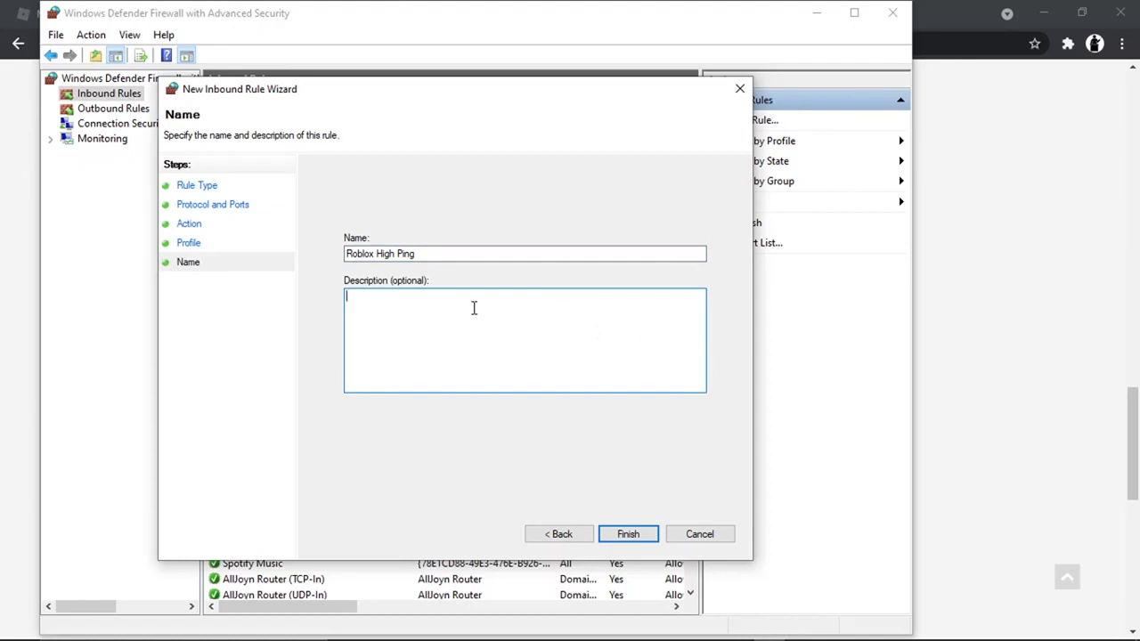
Finish the Roblox High Ping inbound rule and switch to the Outbound Rules list.
{"action": "left_click", "coordinate": [635, 529]}
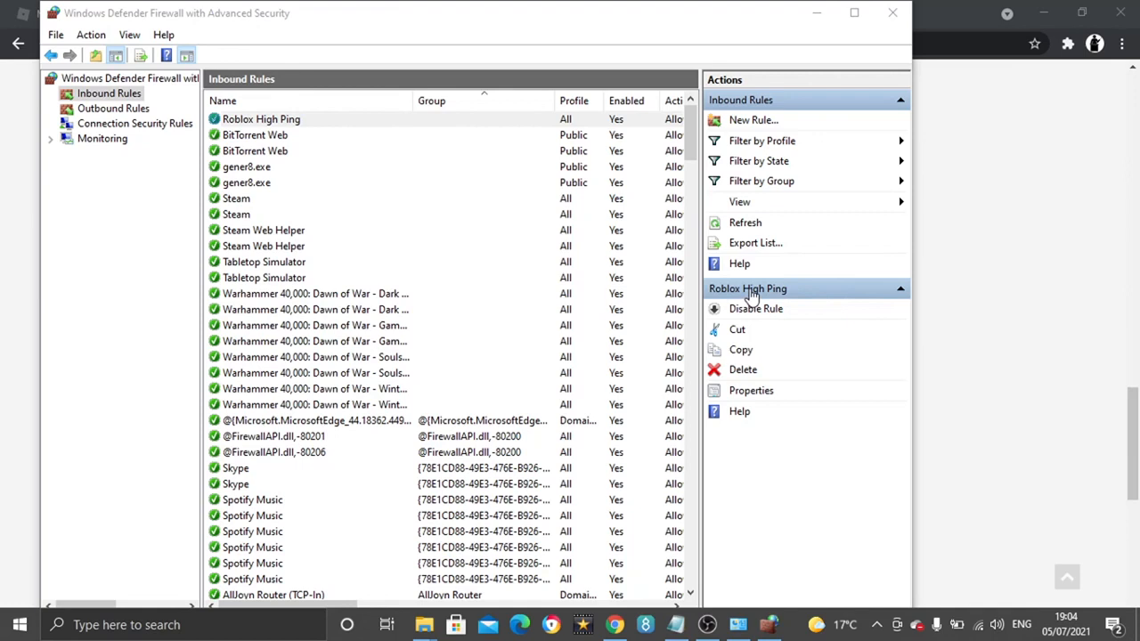
{"action": "left_click", "coordinate": [109, 108]}
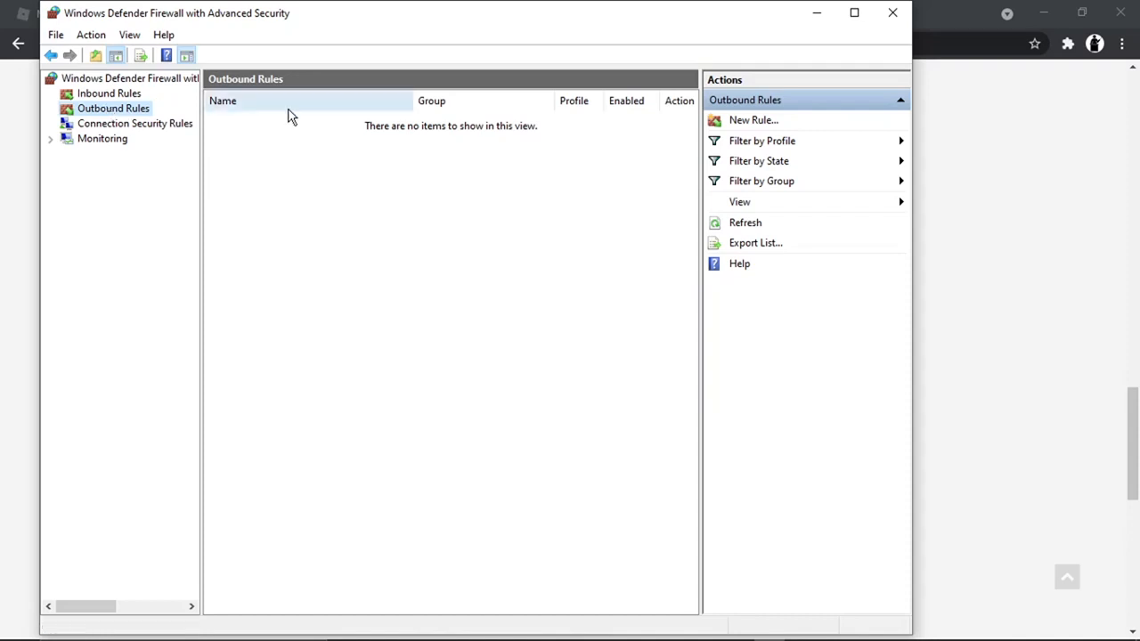
{"action": "left_click", "coordinate": [105, 108]}
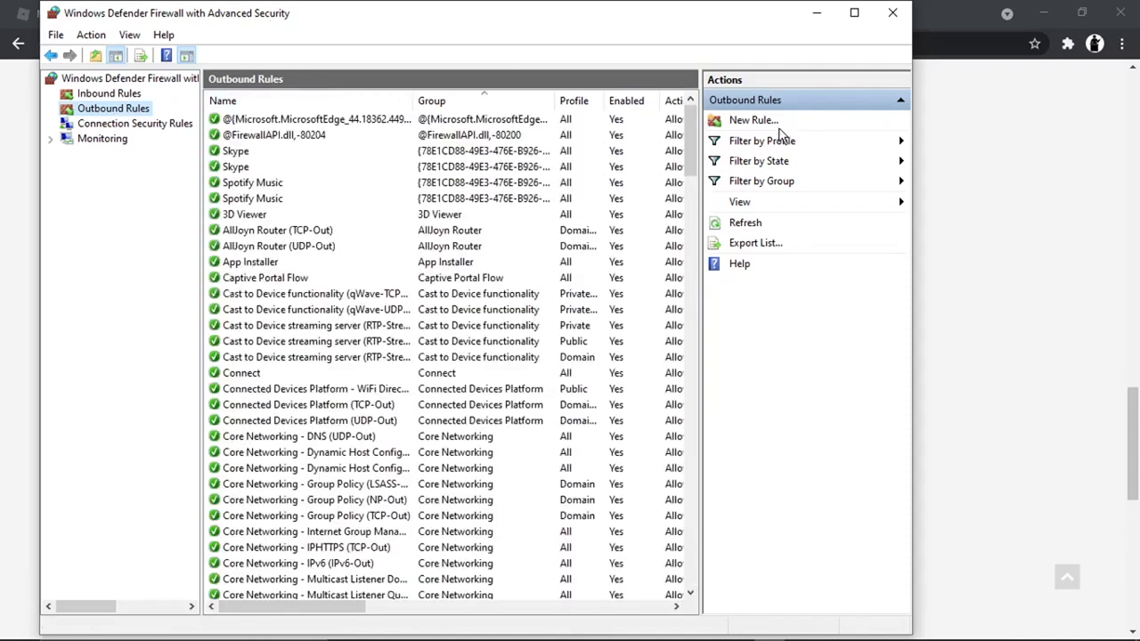
{"action": "left_click", "coordinate": [754, 120]}
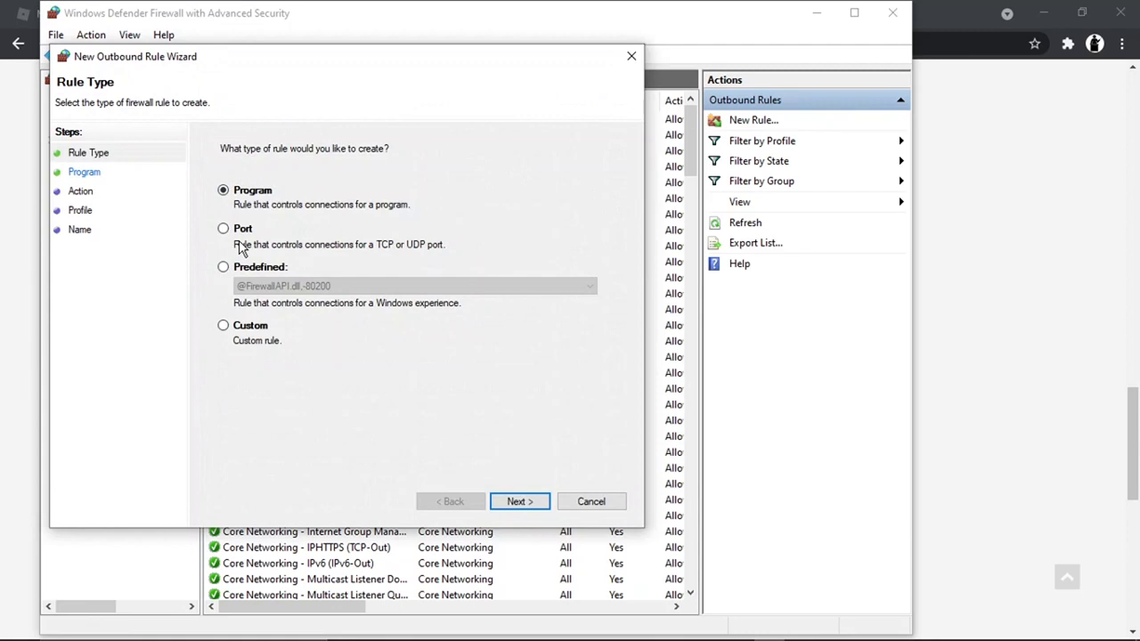
{"action": "left_click", "coordinate": [224, 229]}
{"action": "left_click", "coordinate": [632, 56]}
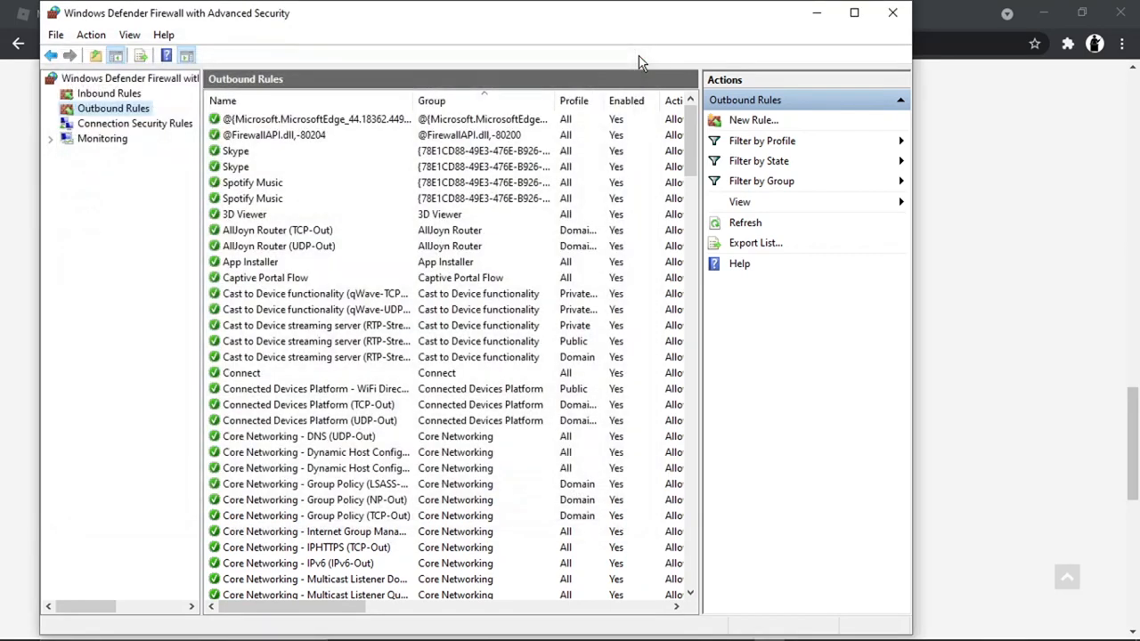